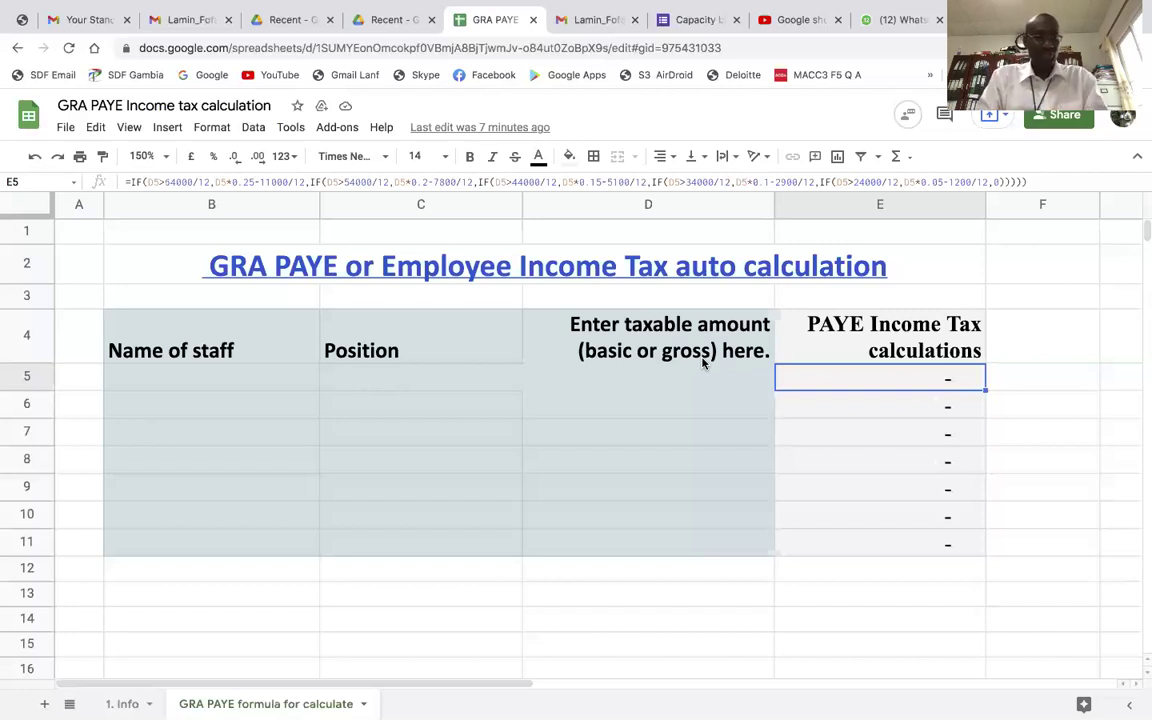
Review the '1. Info' sheet's date, venue, target participants, D35,000 fee and participant benefits
click(128, 704)
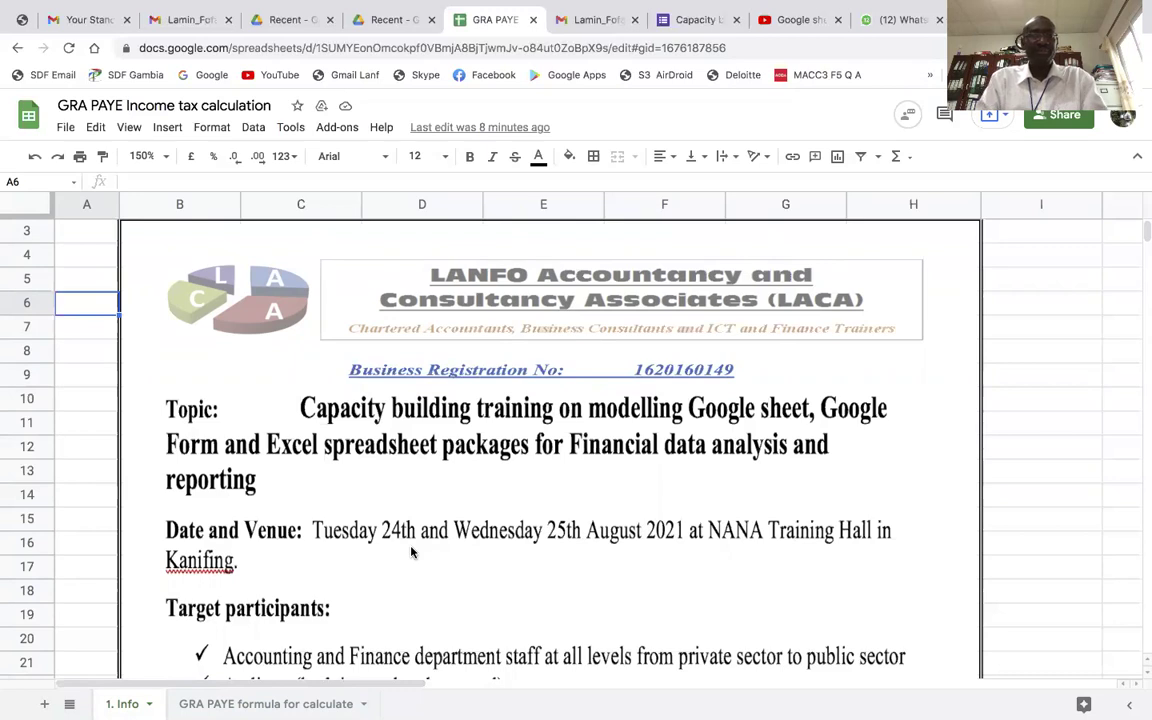
scroll(433, 568, down, 5)
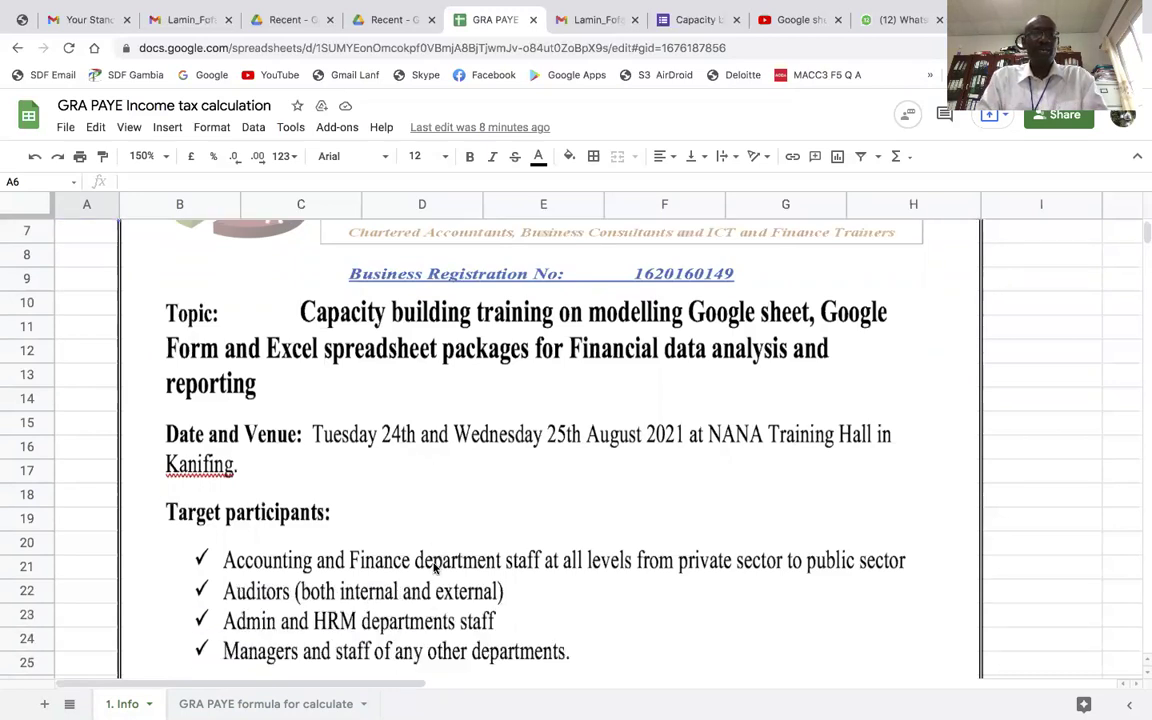
scroll(433, 568, down, 1)
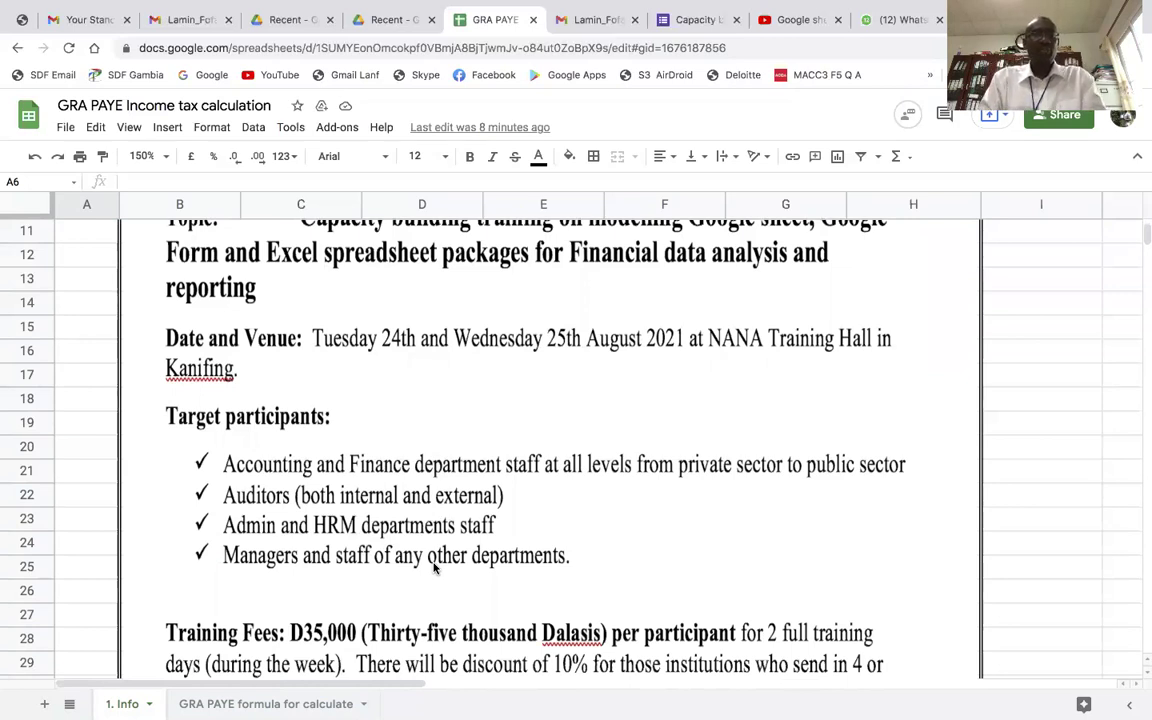
scroll(433, 568, down, 1)
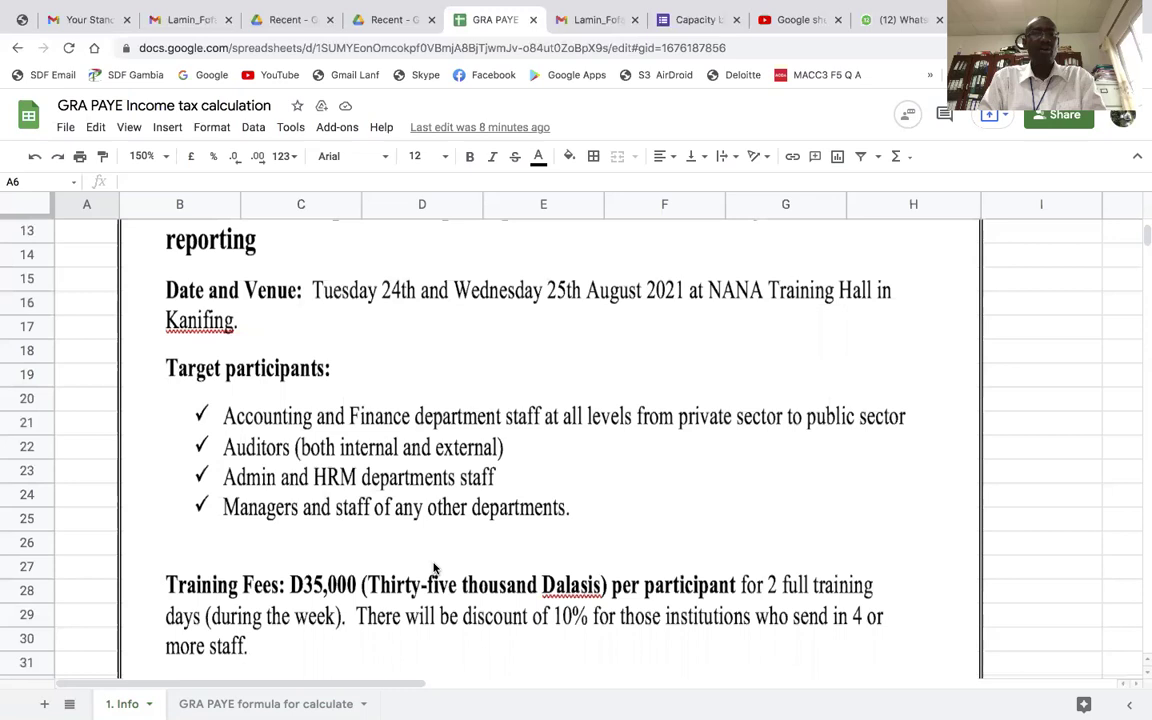
scroll(433, 568, down, 2)
scroll(433, 568, down, 5)
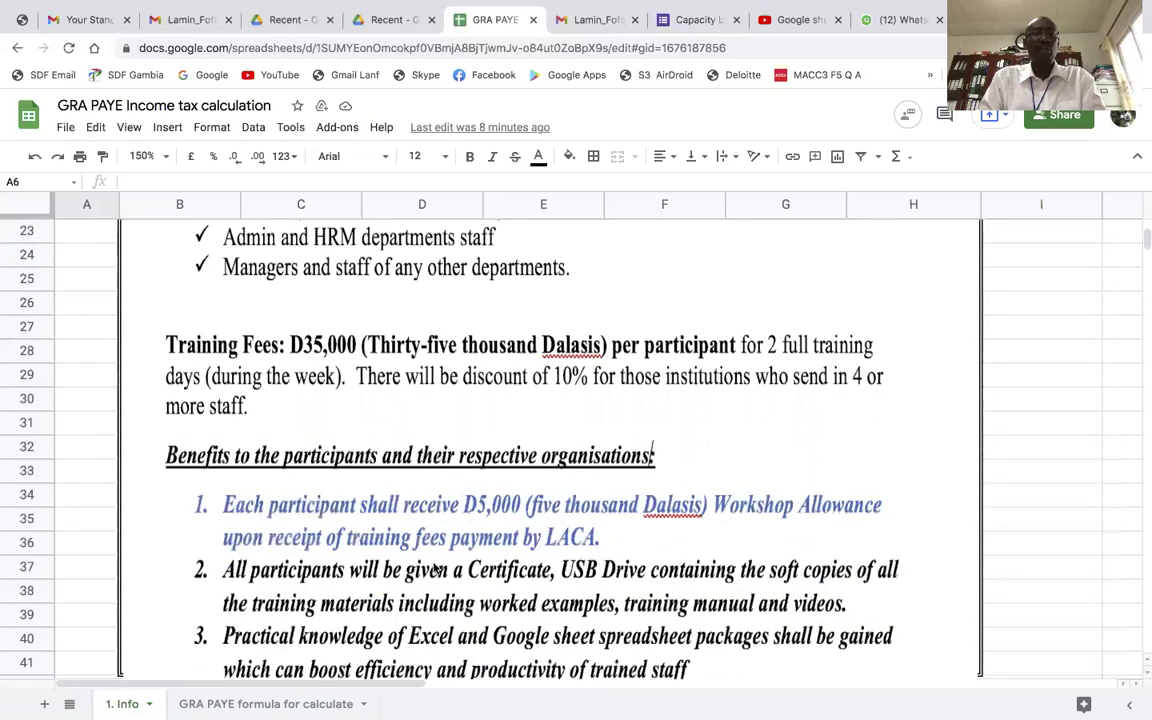
scroll(433, 568, up, 2)
scroll(433, 568, down, 6)
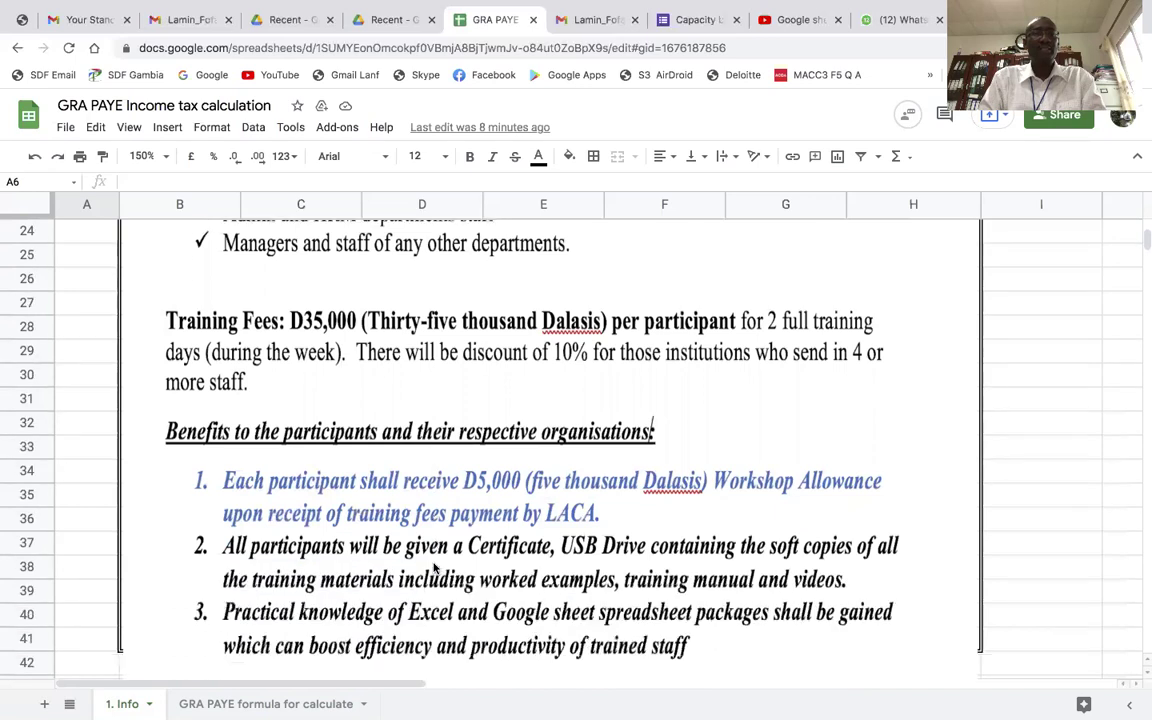
scroll(433, 568, down, 2)
scroll(433, 568, up, 3)
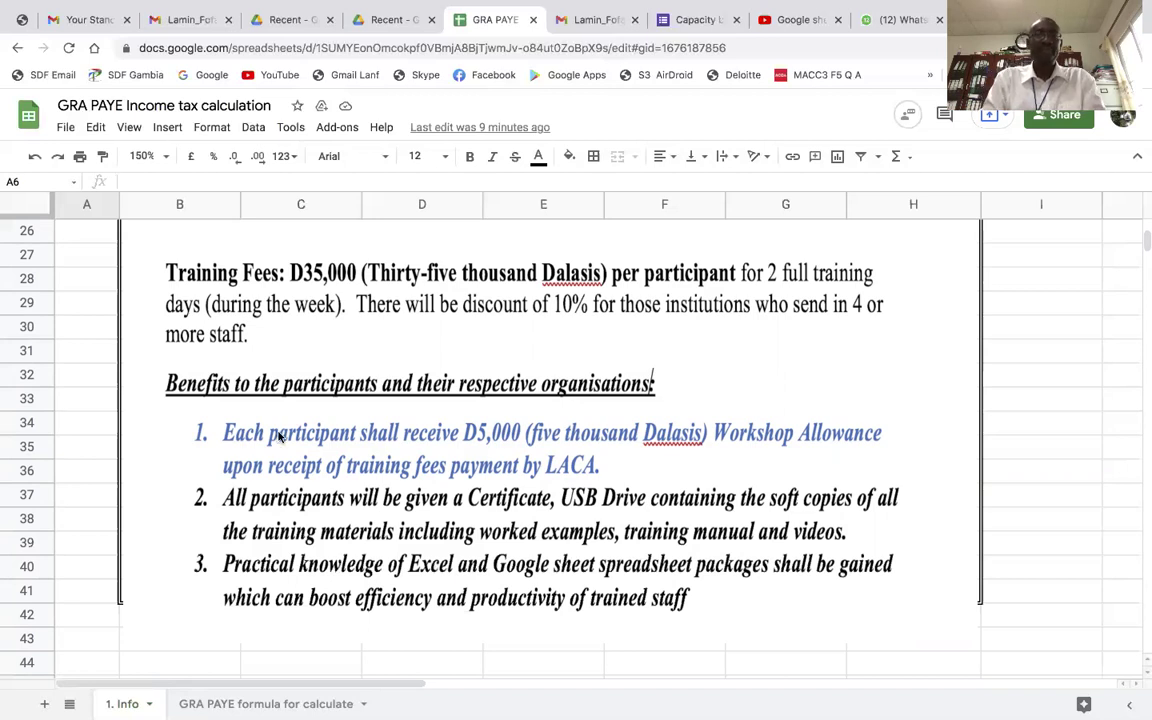
scroll(332, 347, up, 1)
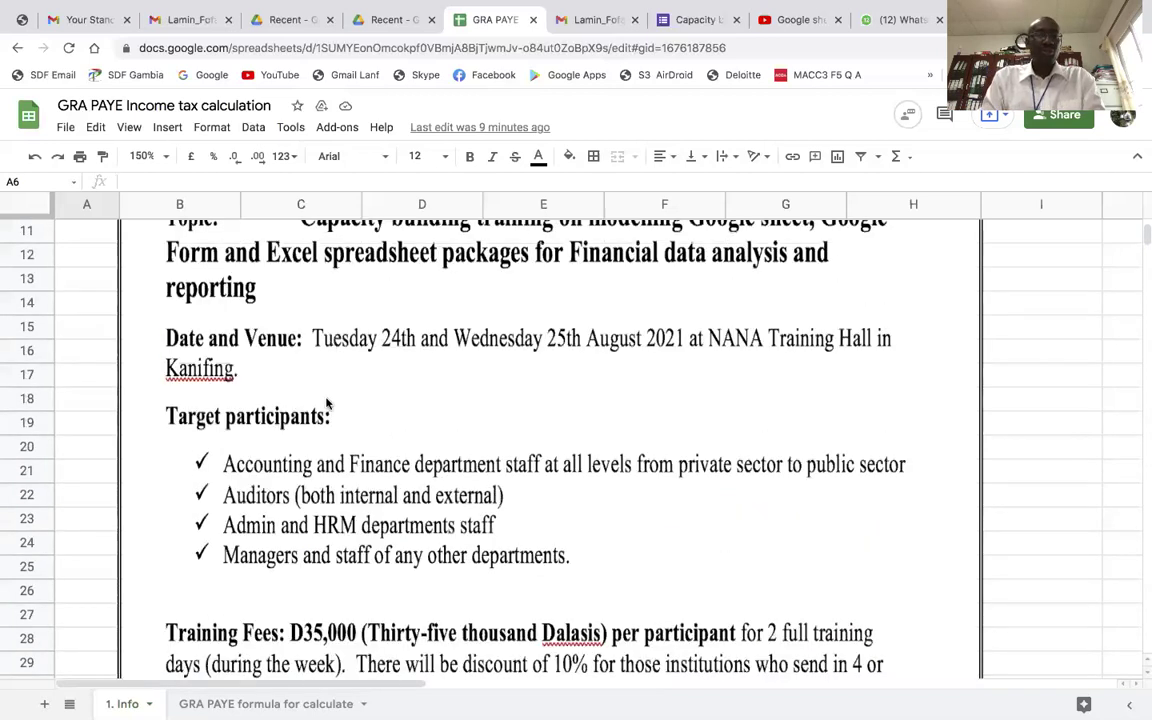
Go back to the 'GRA PAYE formula for calculate' sheet and select B5, C5 and D5 in turn
click(254, 702)
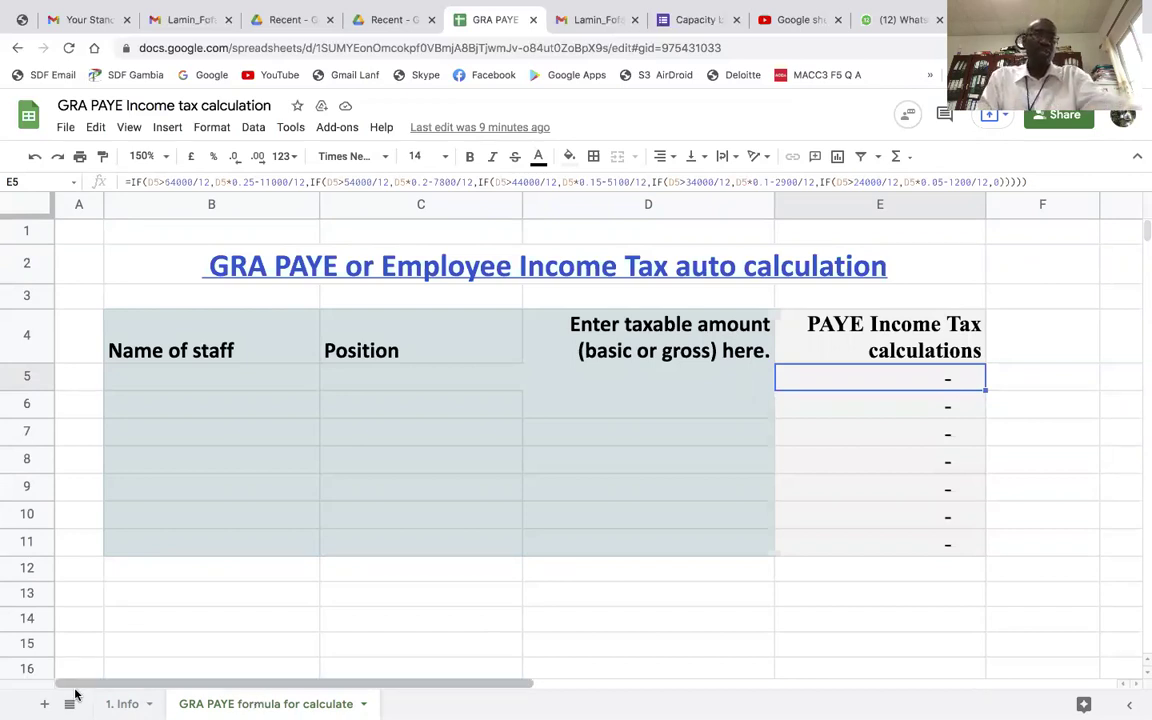
click(197, 369)
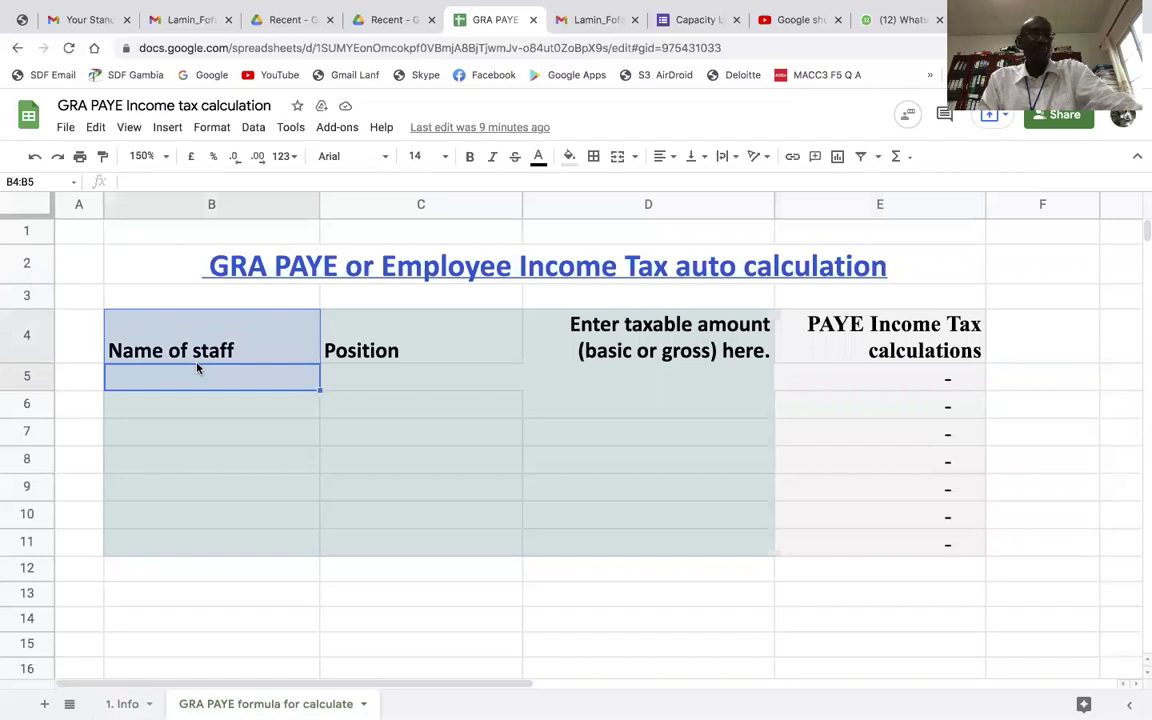
click(206, 381)
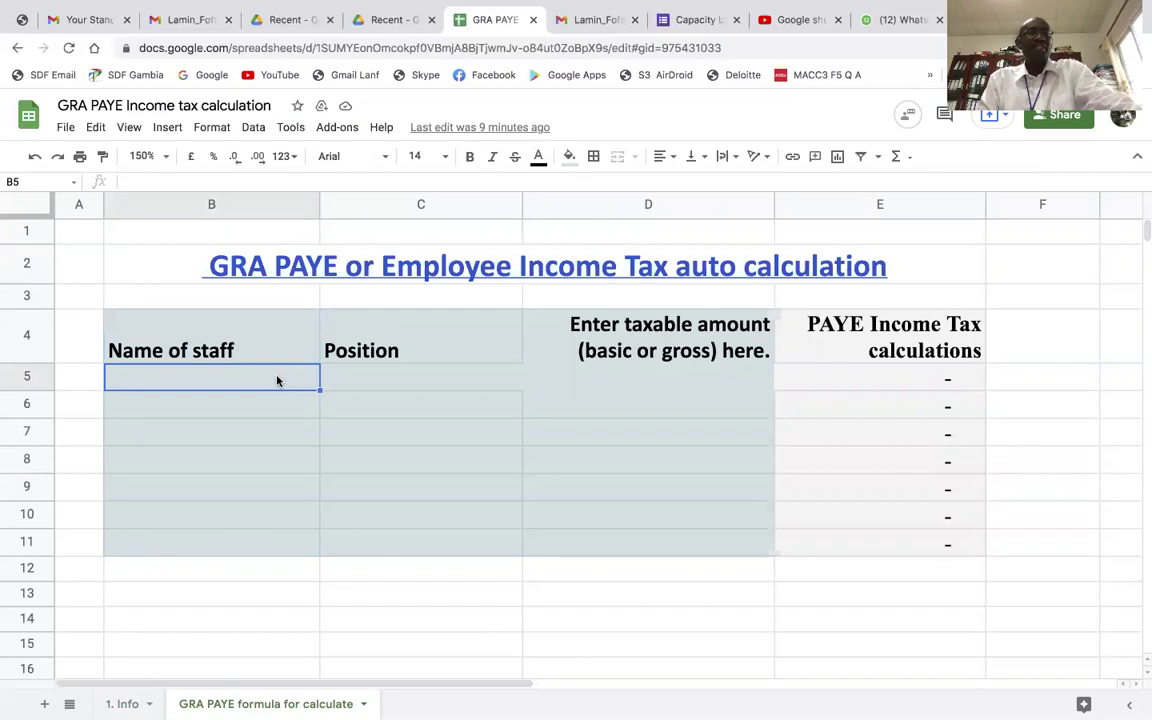
click(362, 380)
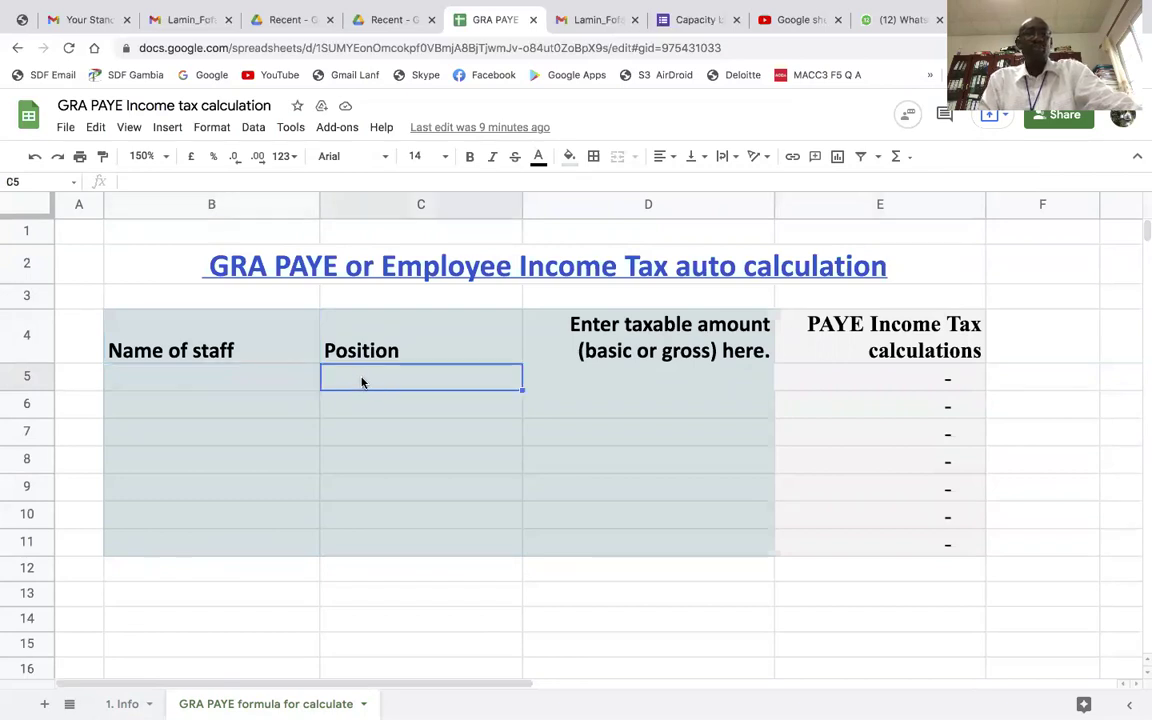
click(587, 386)
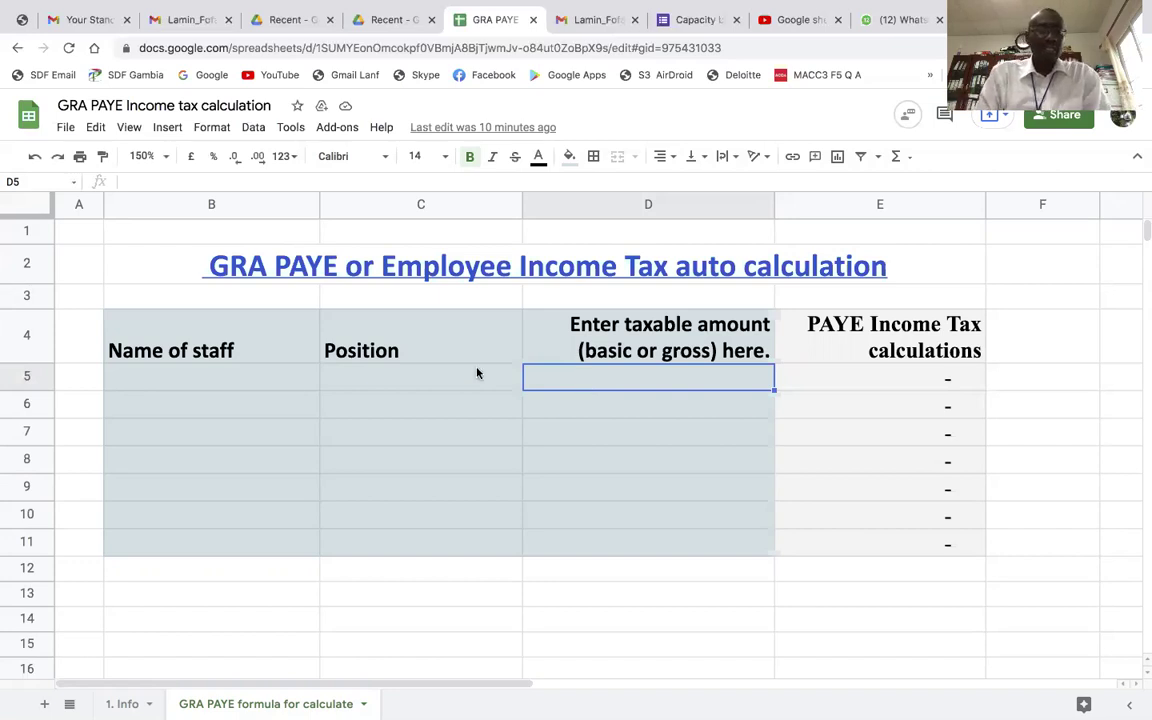
Enter the staff member's first name and surname in cell B6
click(283, 409)
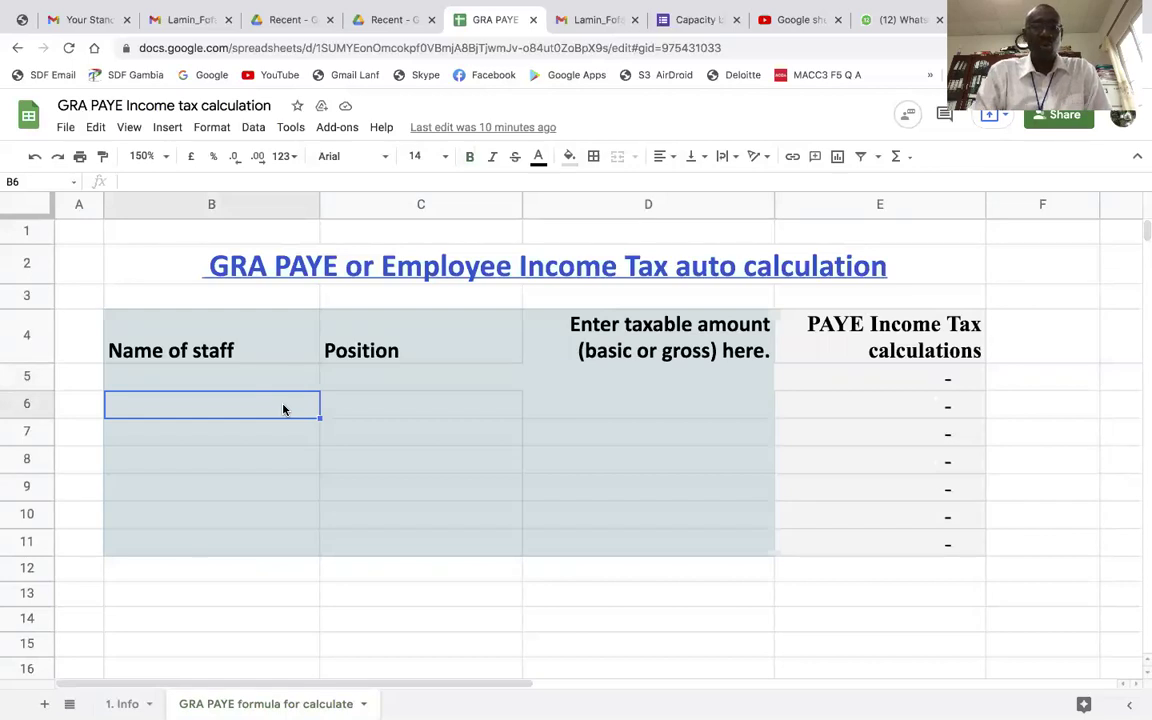
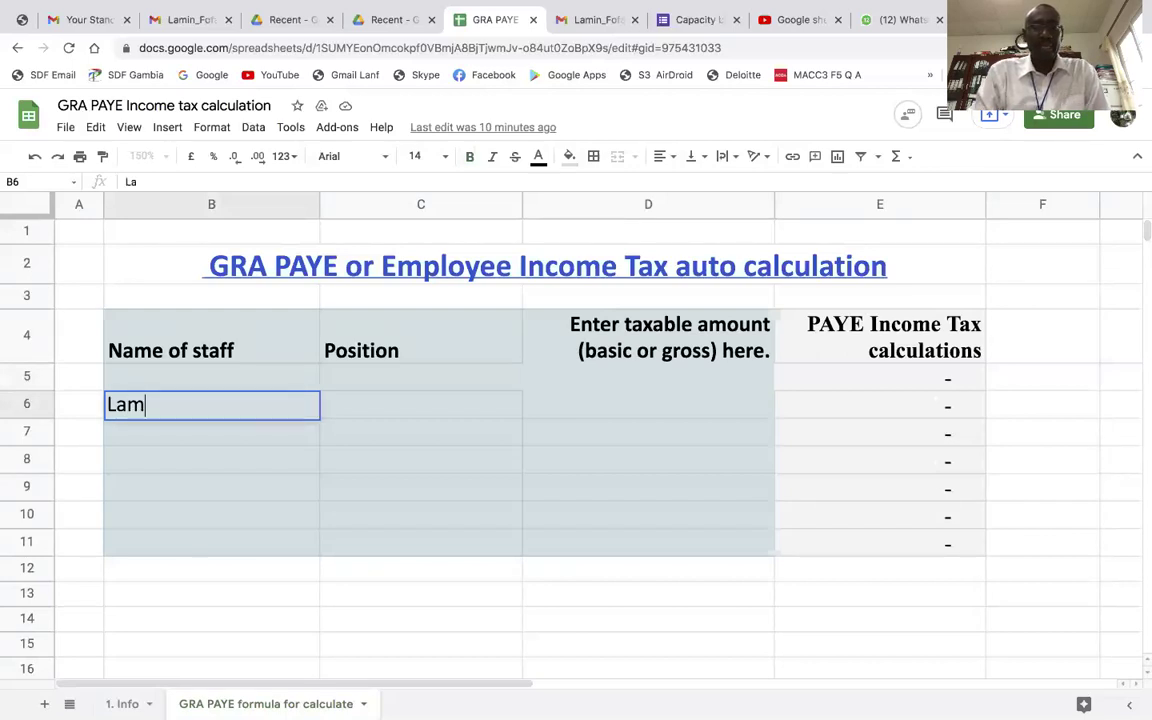
key(Tab)
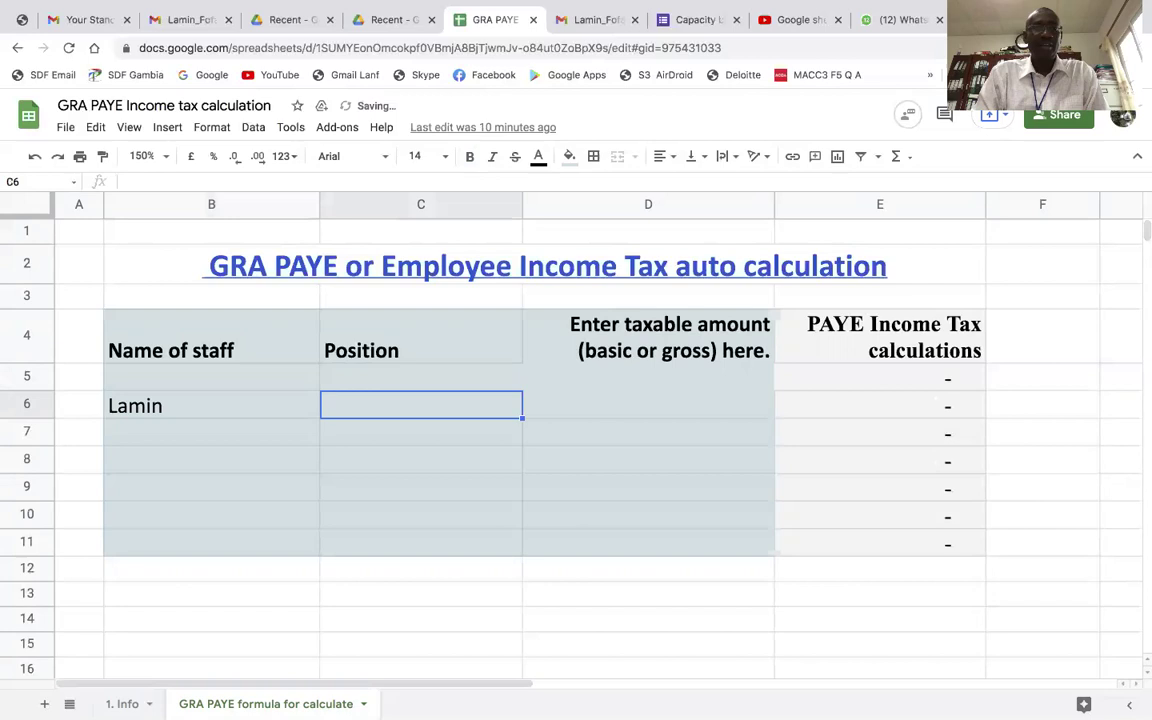
click(211, 405)
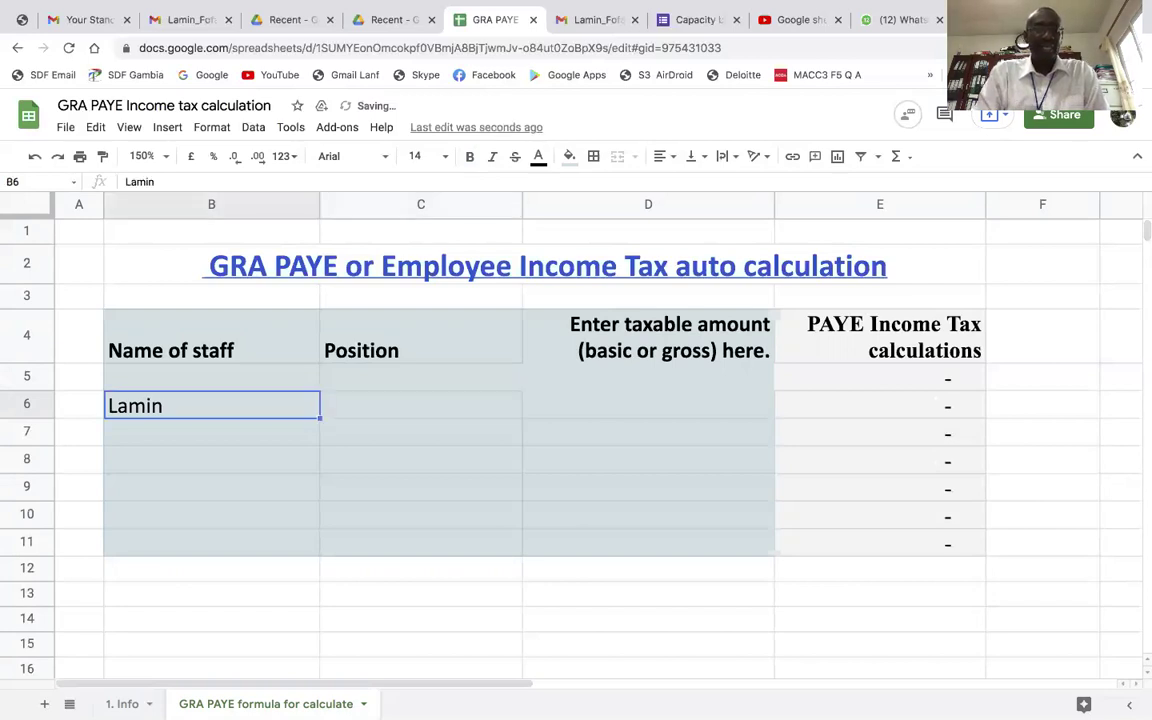
click(190, 181)
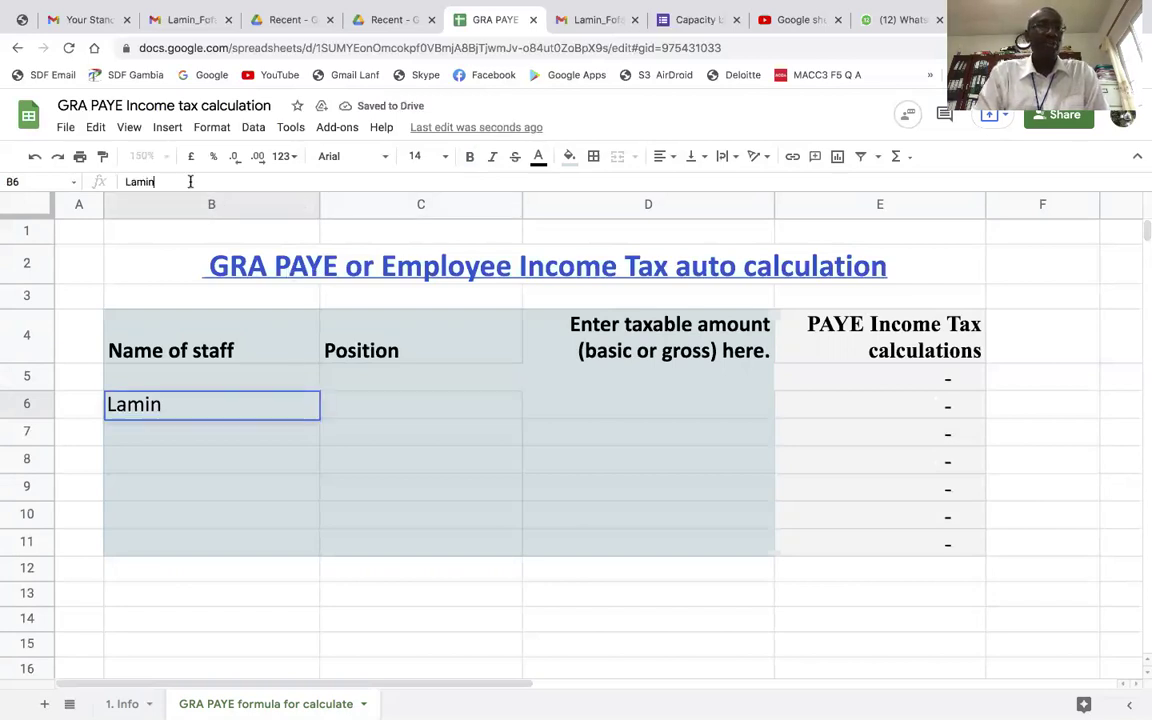
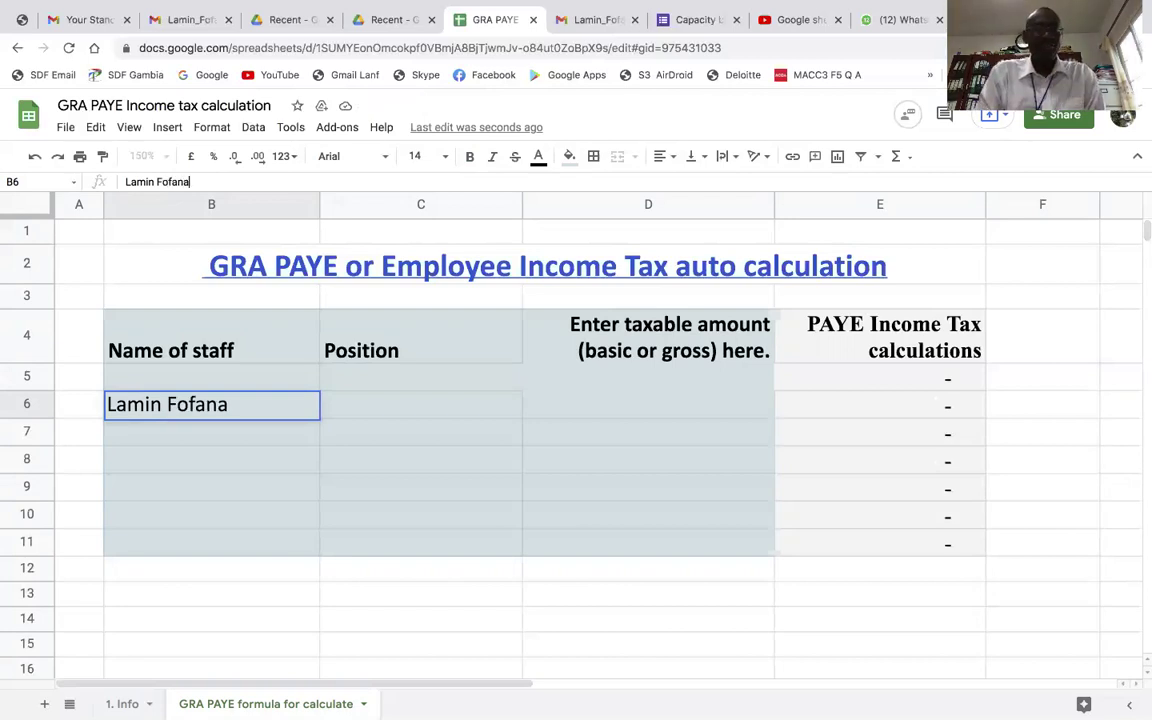
key(Return)
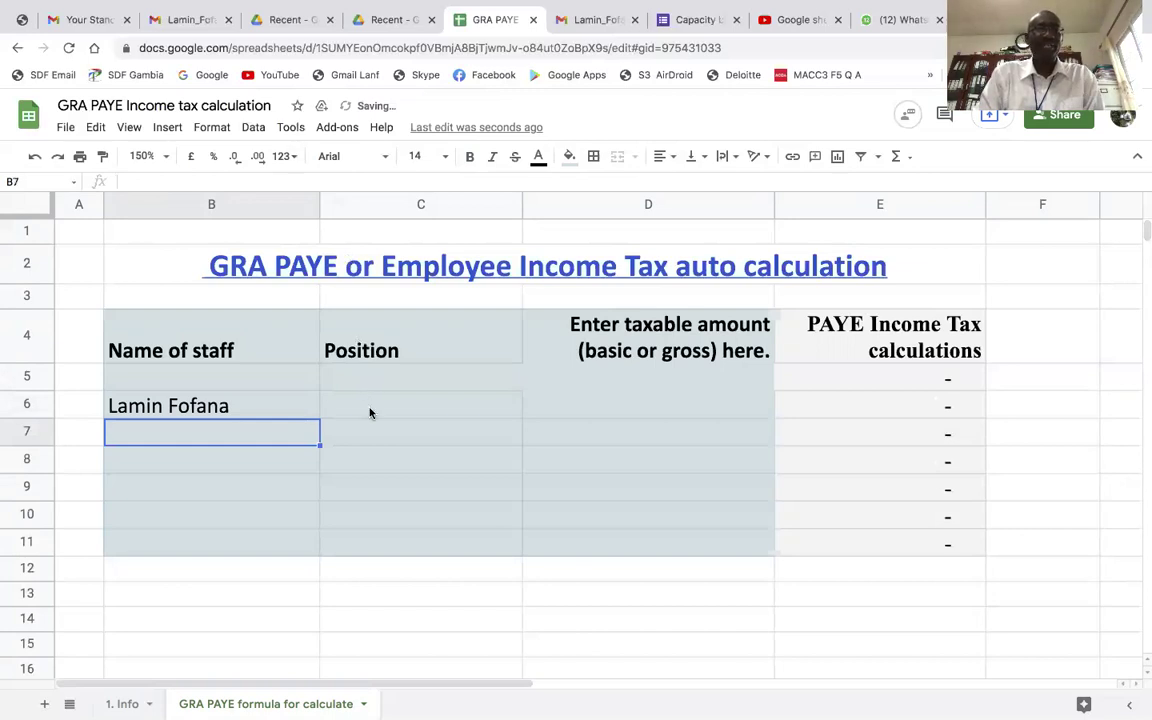
Set the staff member's position in C6 to Accountant
click(369, 412)
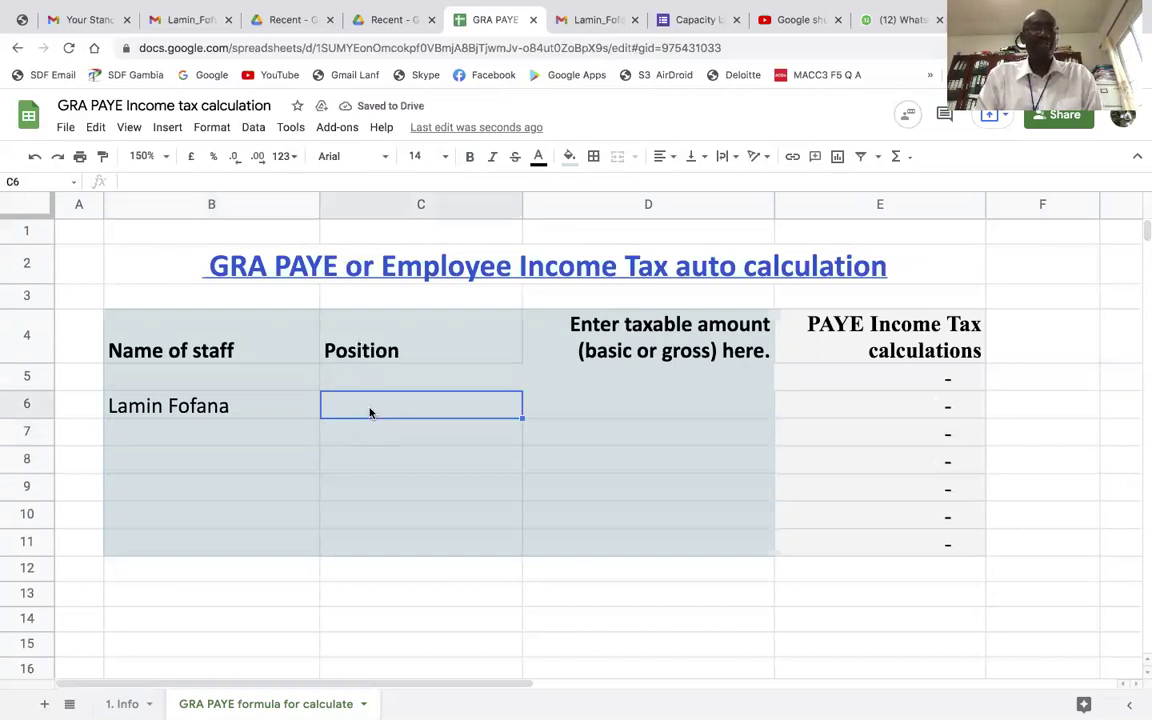
text(A)
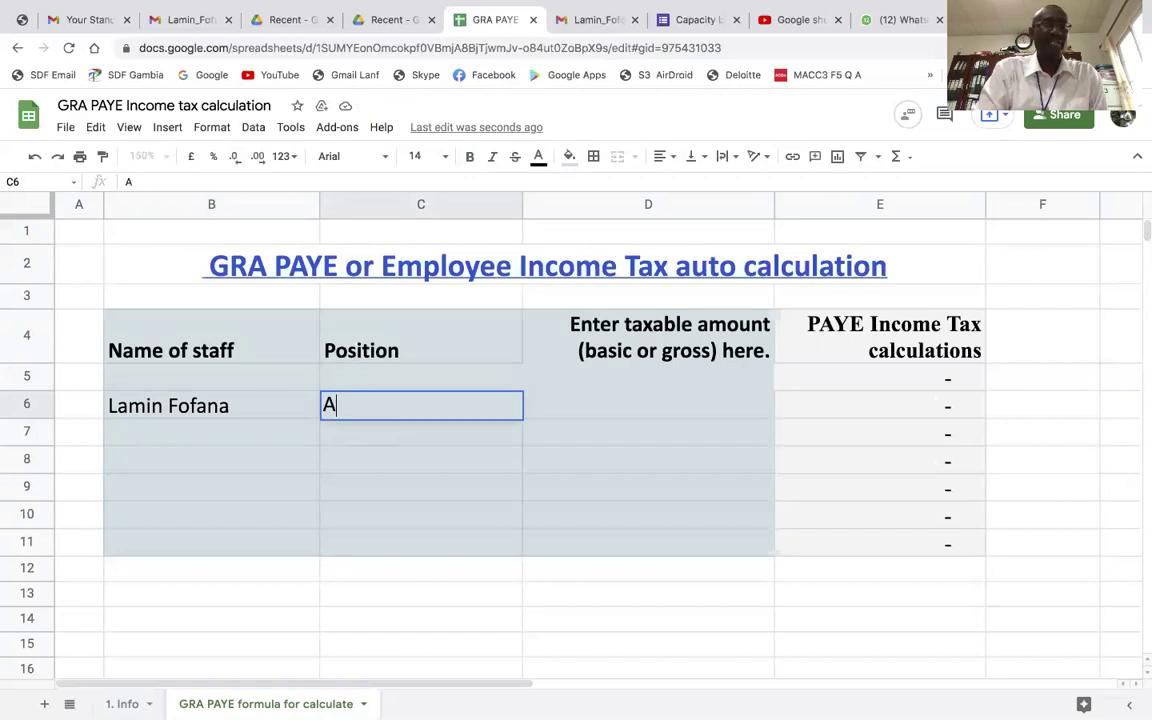
text(cco)
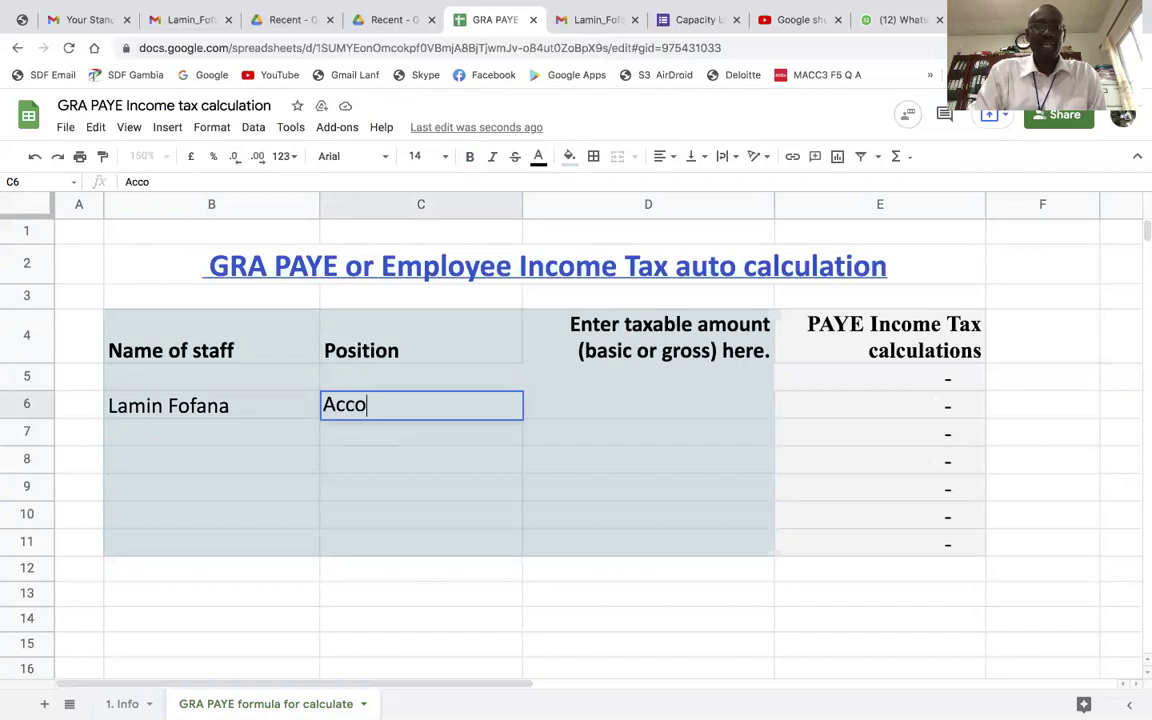
text(u)
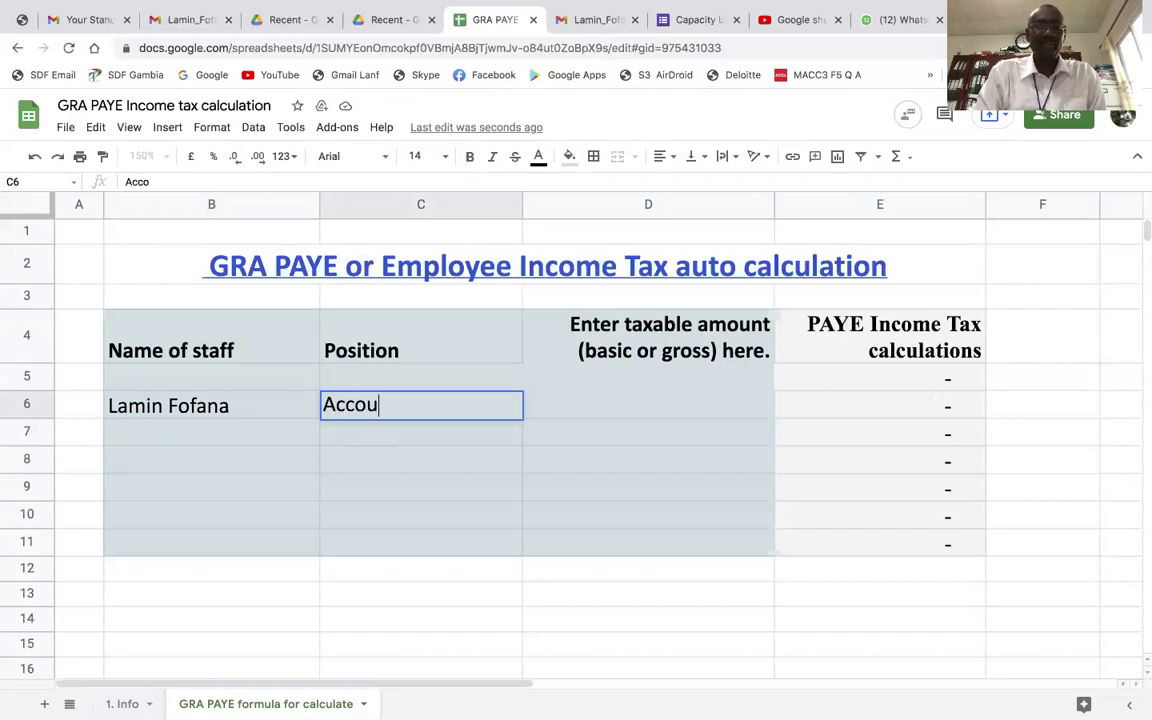
text(ntant)
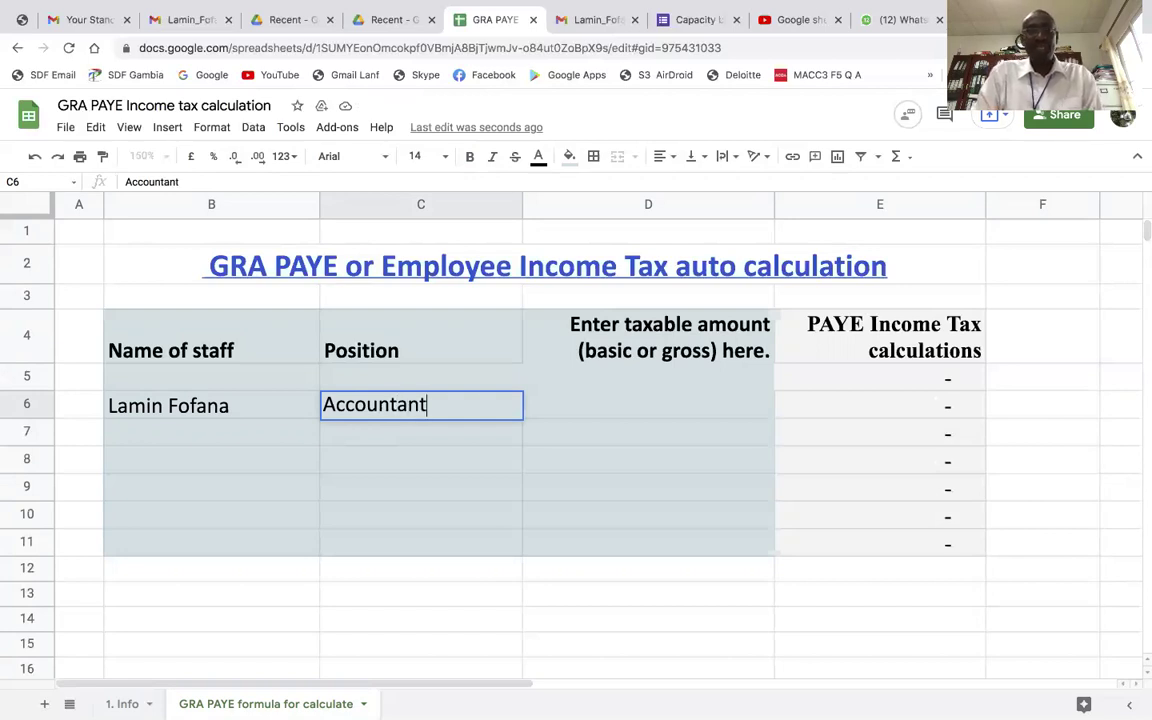
key(Tab)
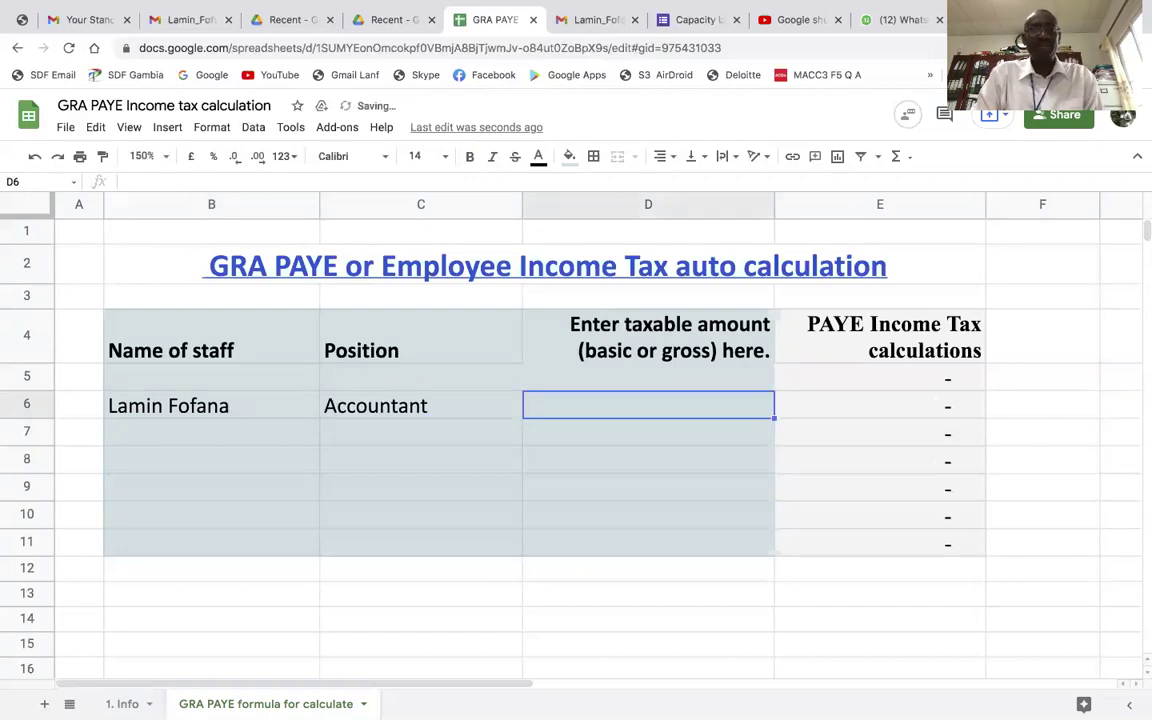
click(368, 408)
Enter 20,000 in D6 so E6 auto-calculates PAYE tax of 4,083.33
click(618, 405)
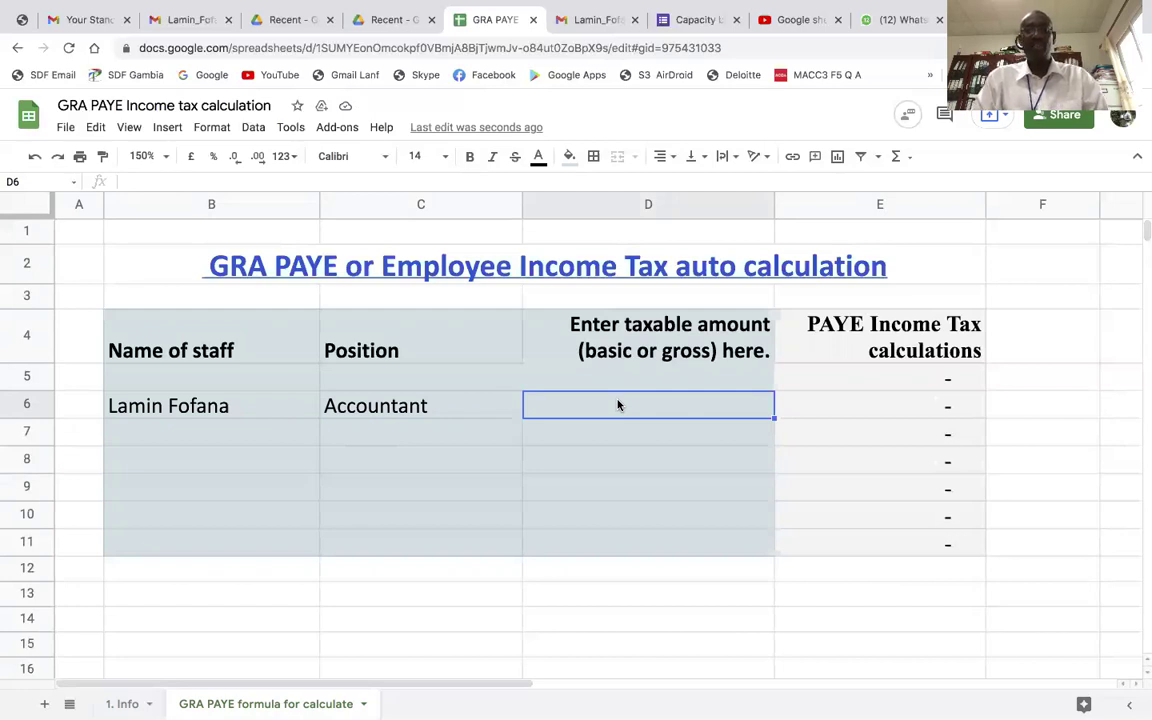
text(20)
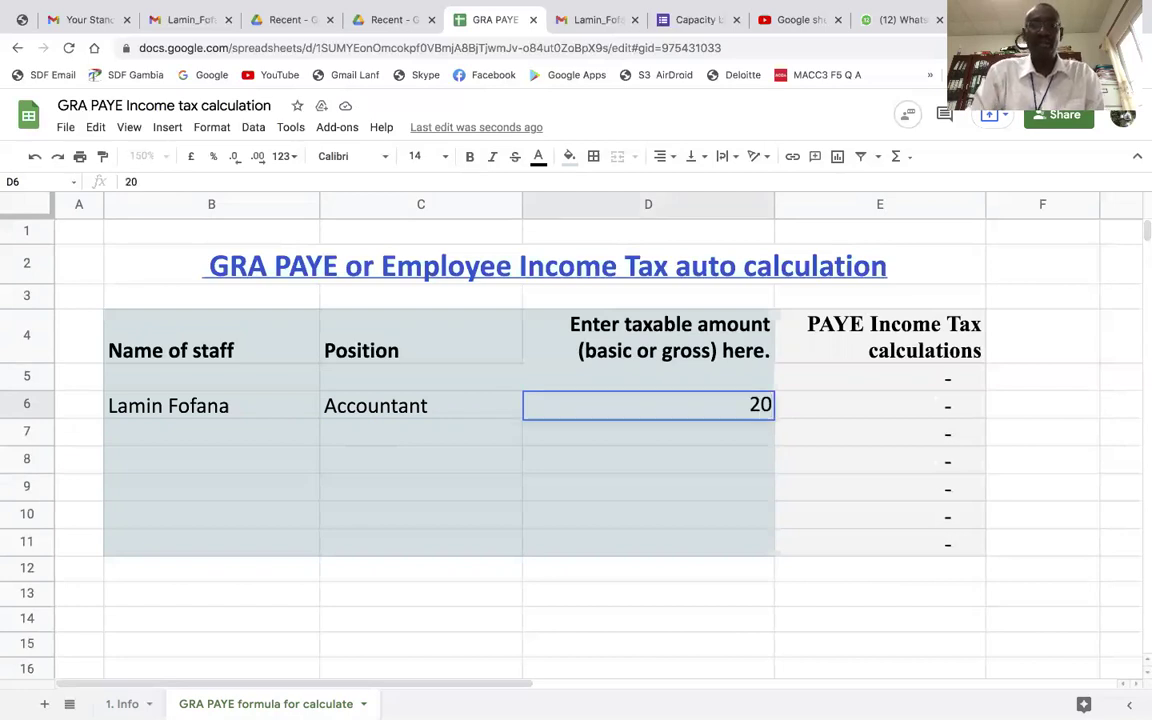
text(,00000)
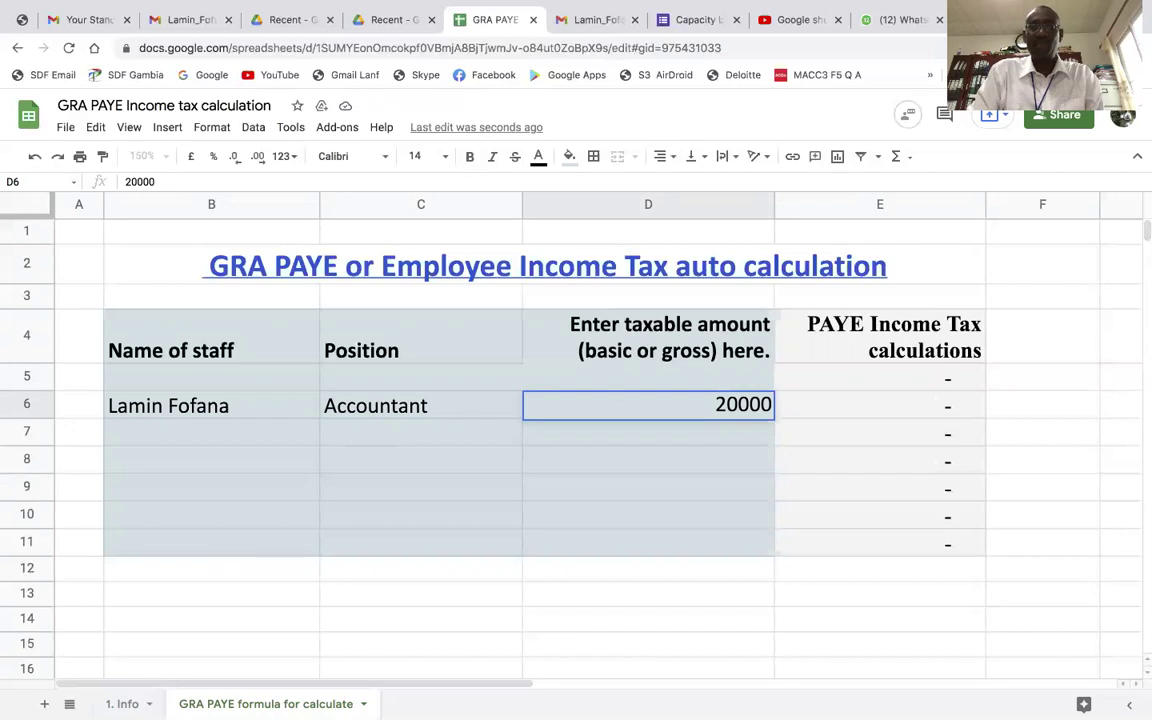
key(Return)
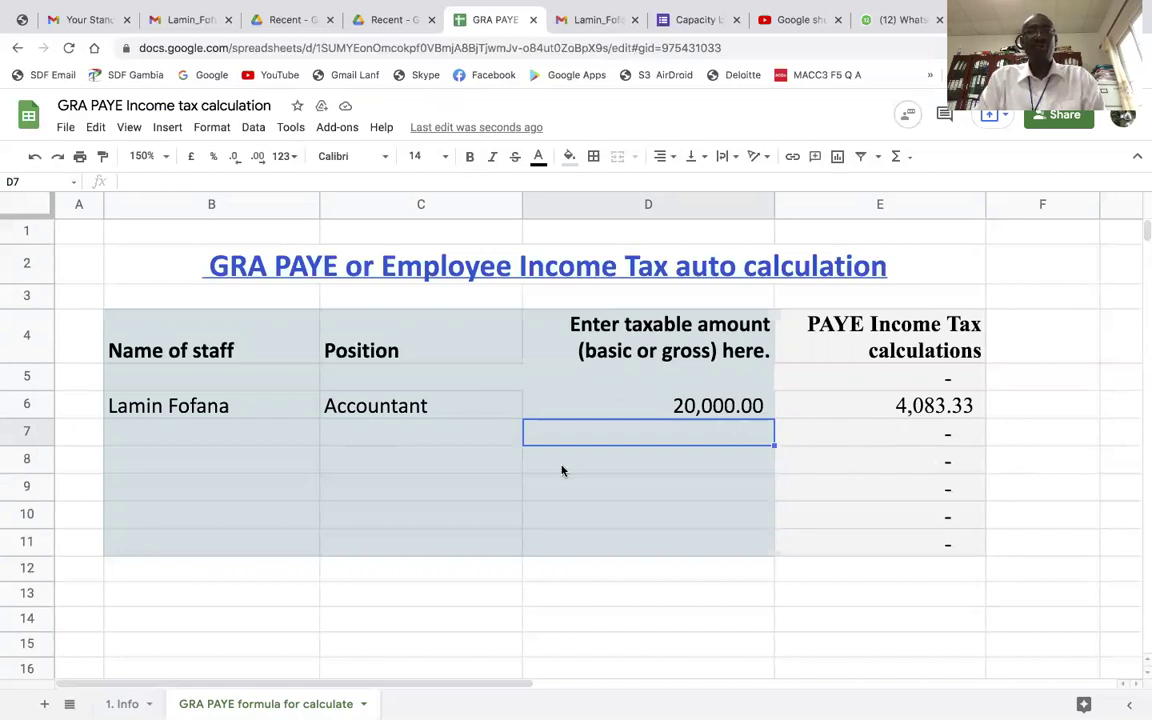
Show E6's nested IF formula, applying monthly bands from 24000/12 to 54000/12
click(865, 410)
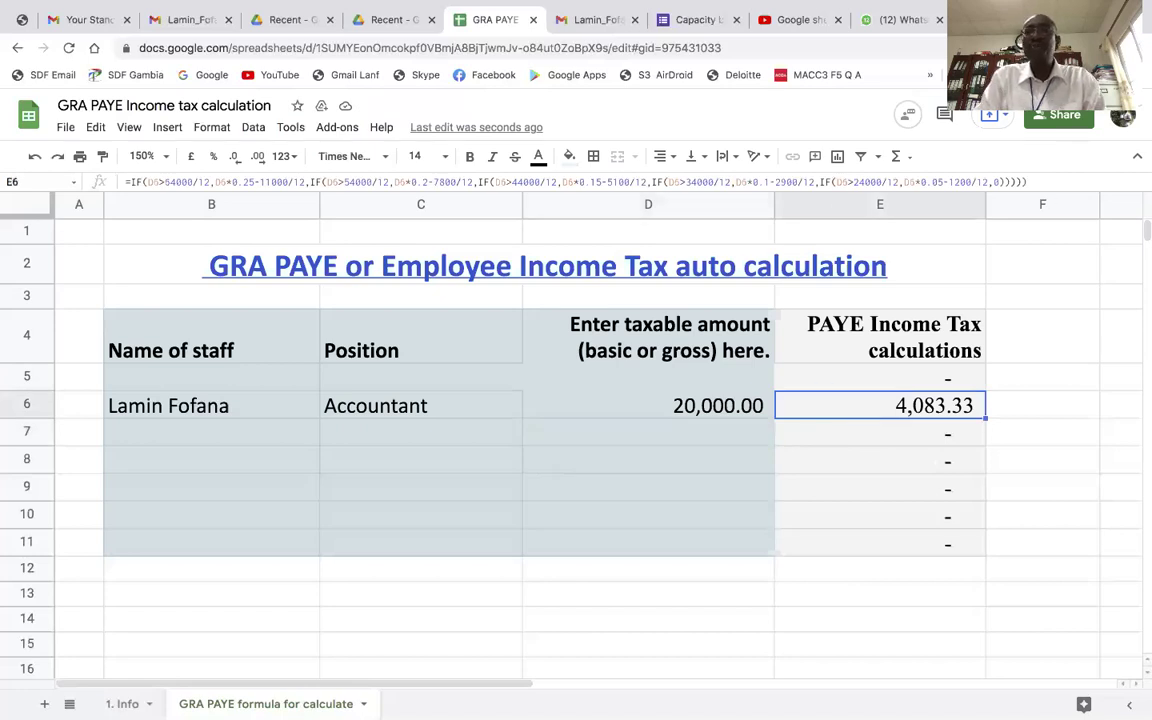